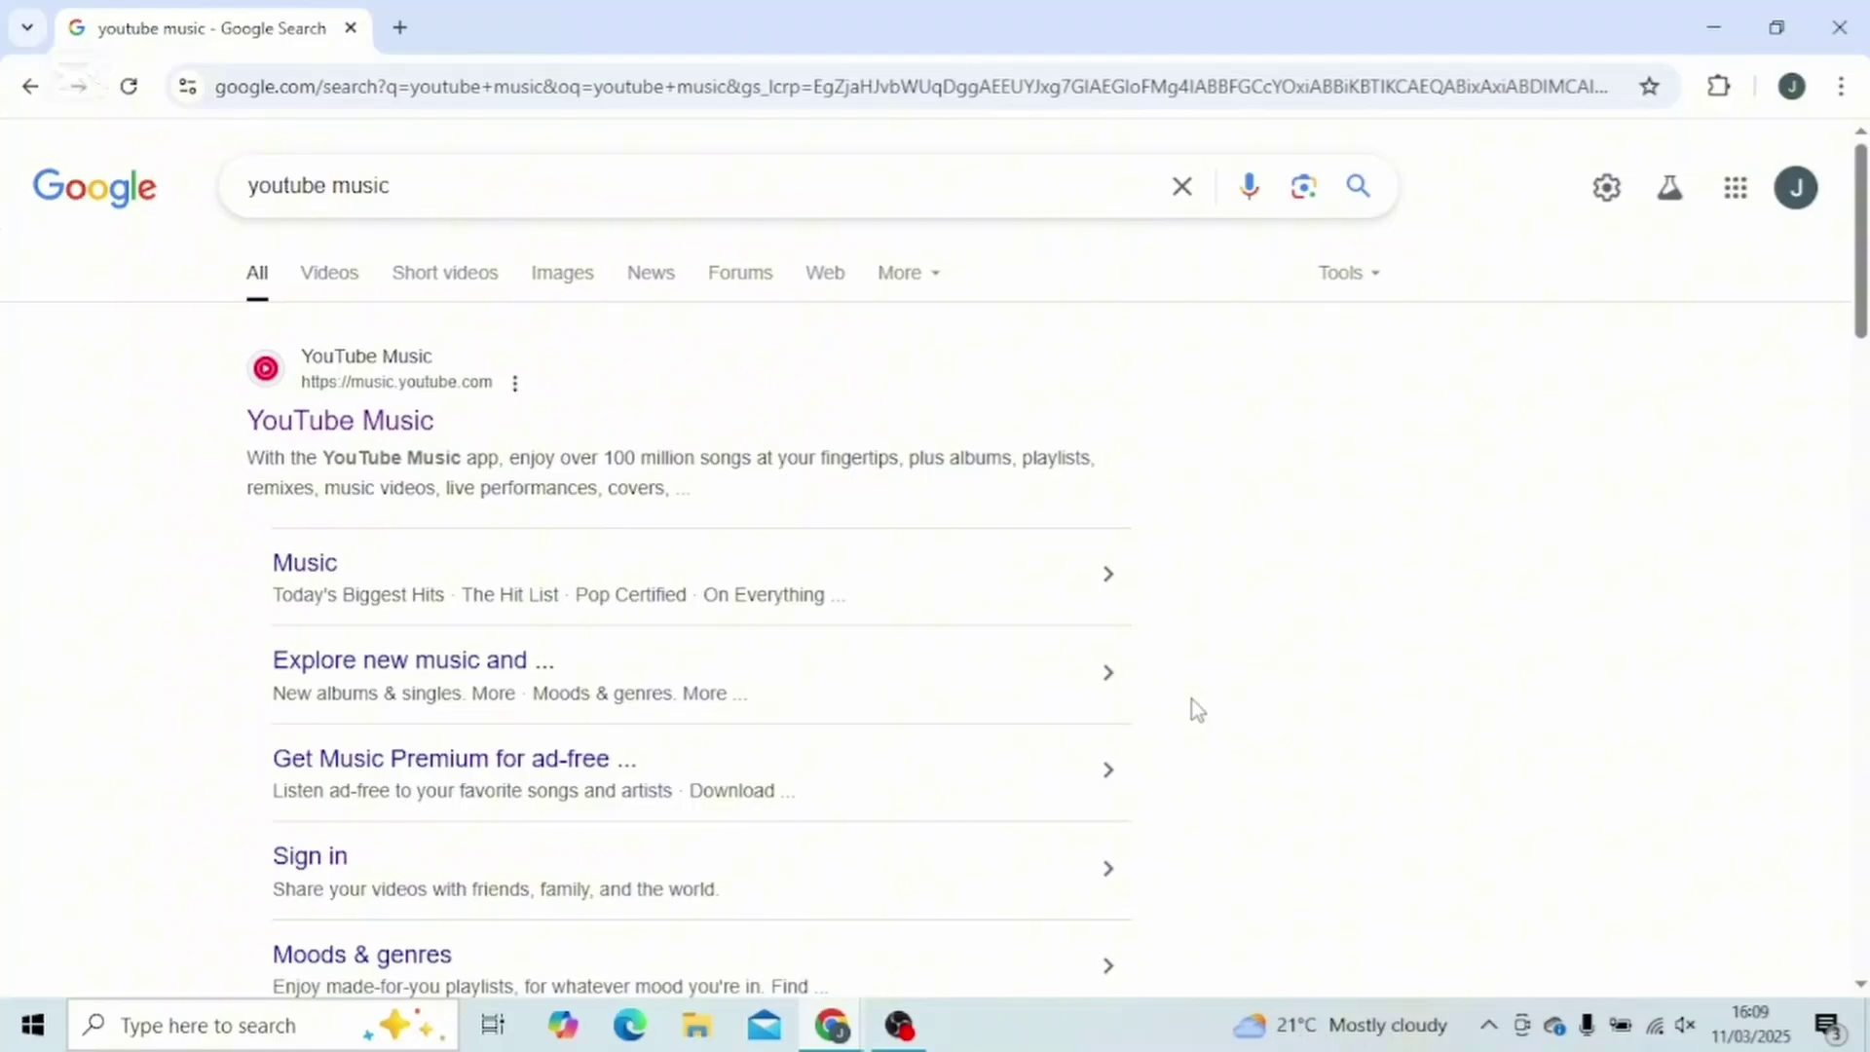
scroll(1194, 704, "down", 3)
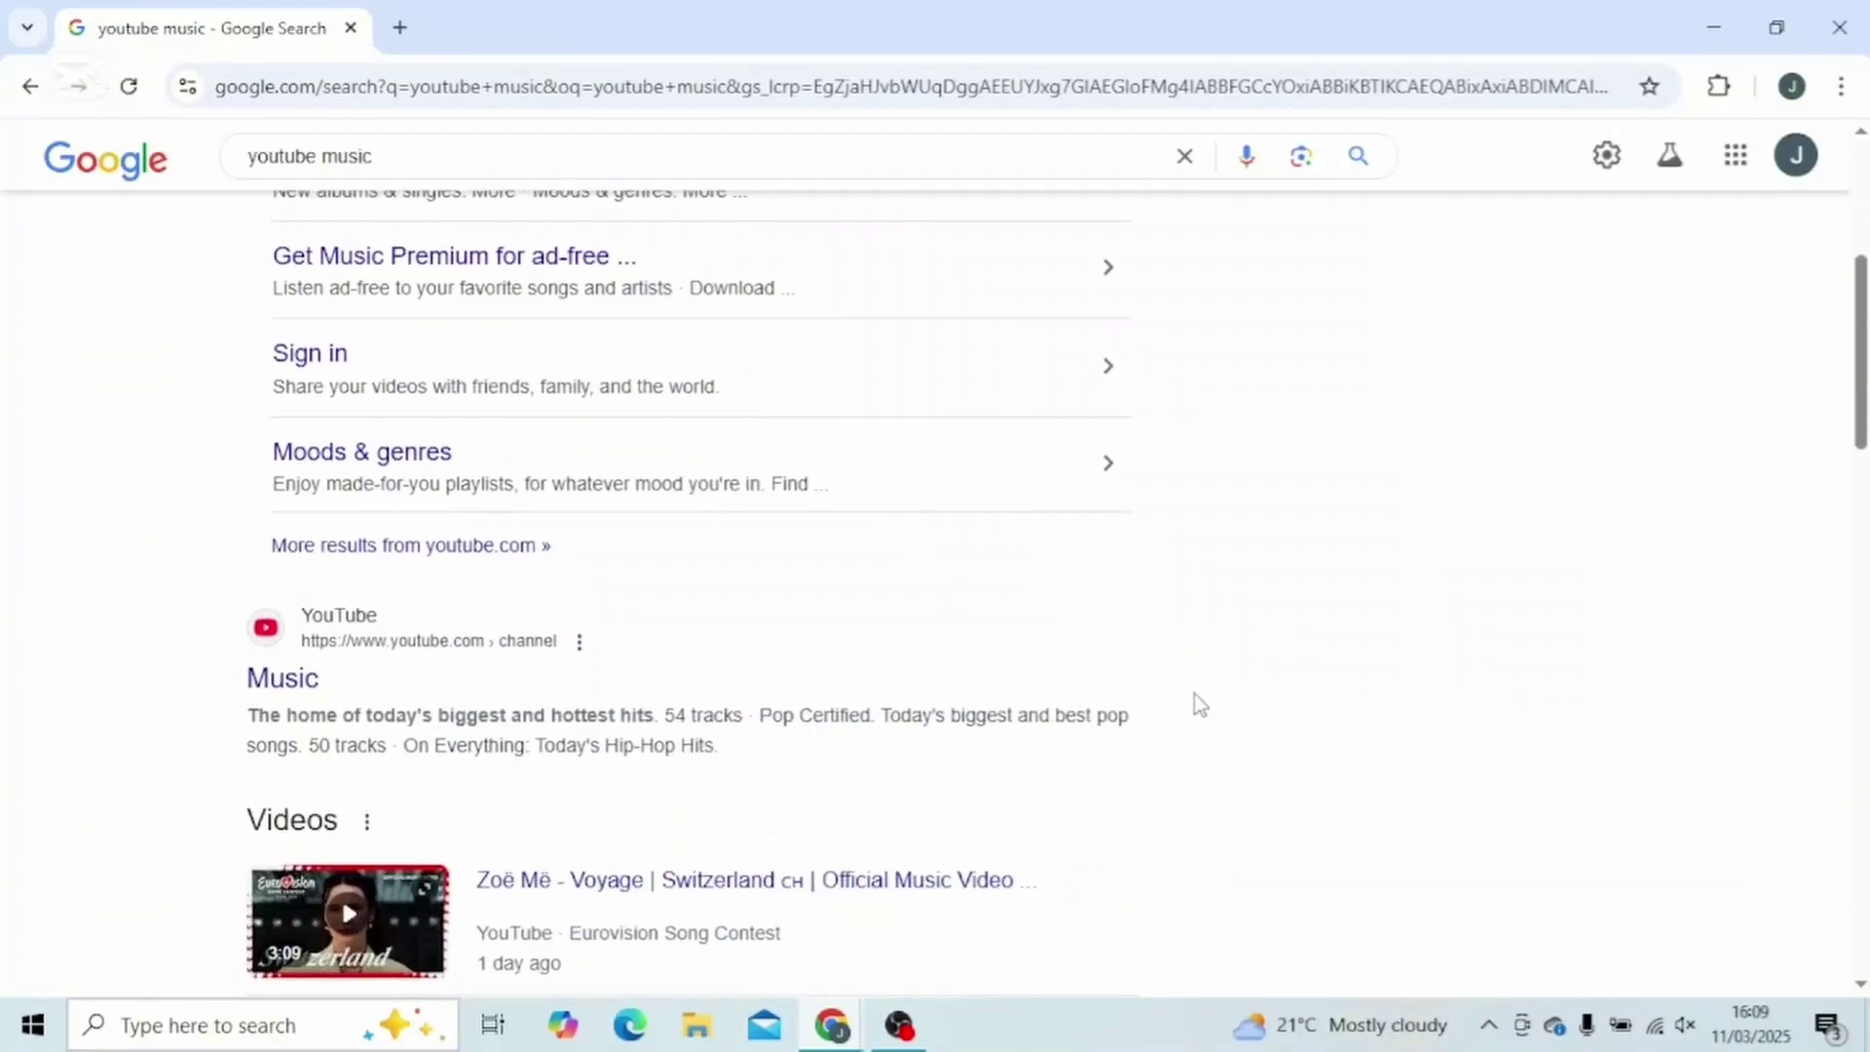
scroll(1194, 704, "up", 3)
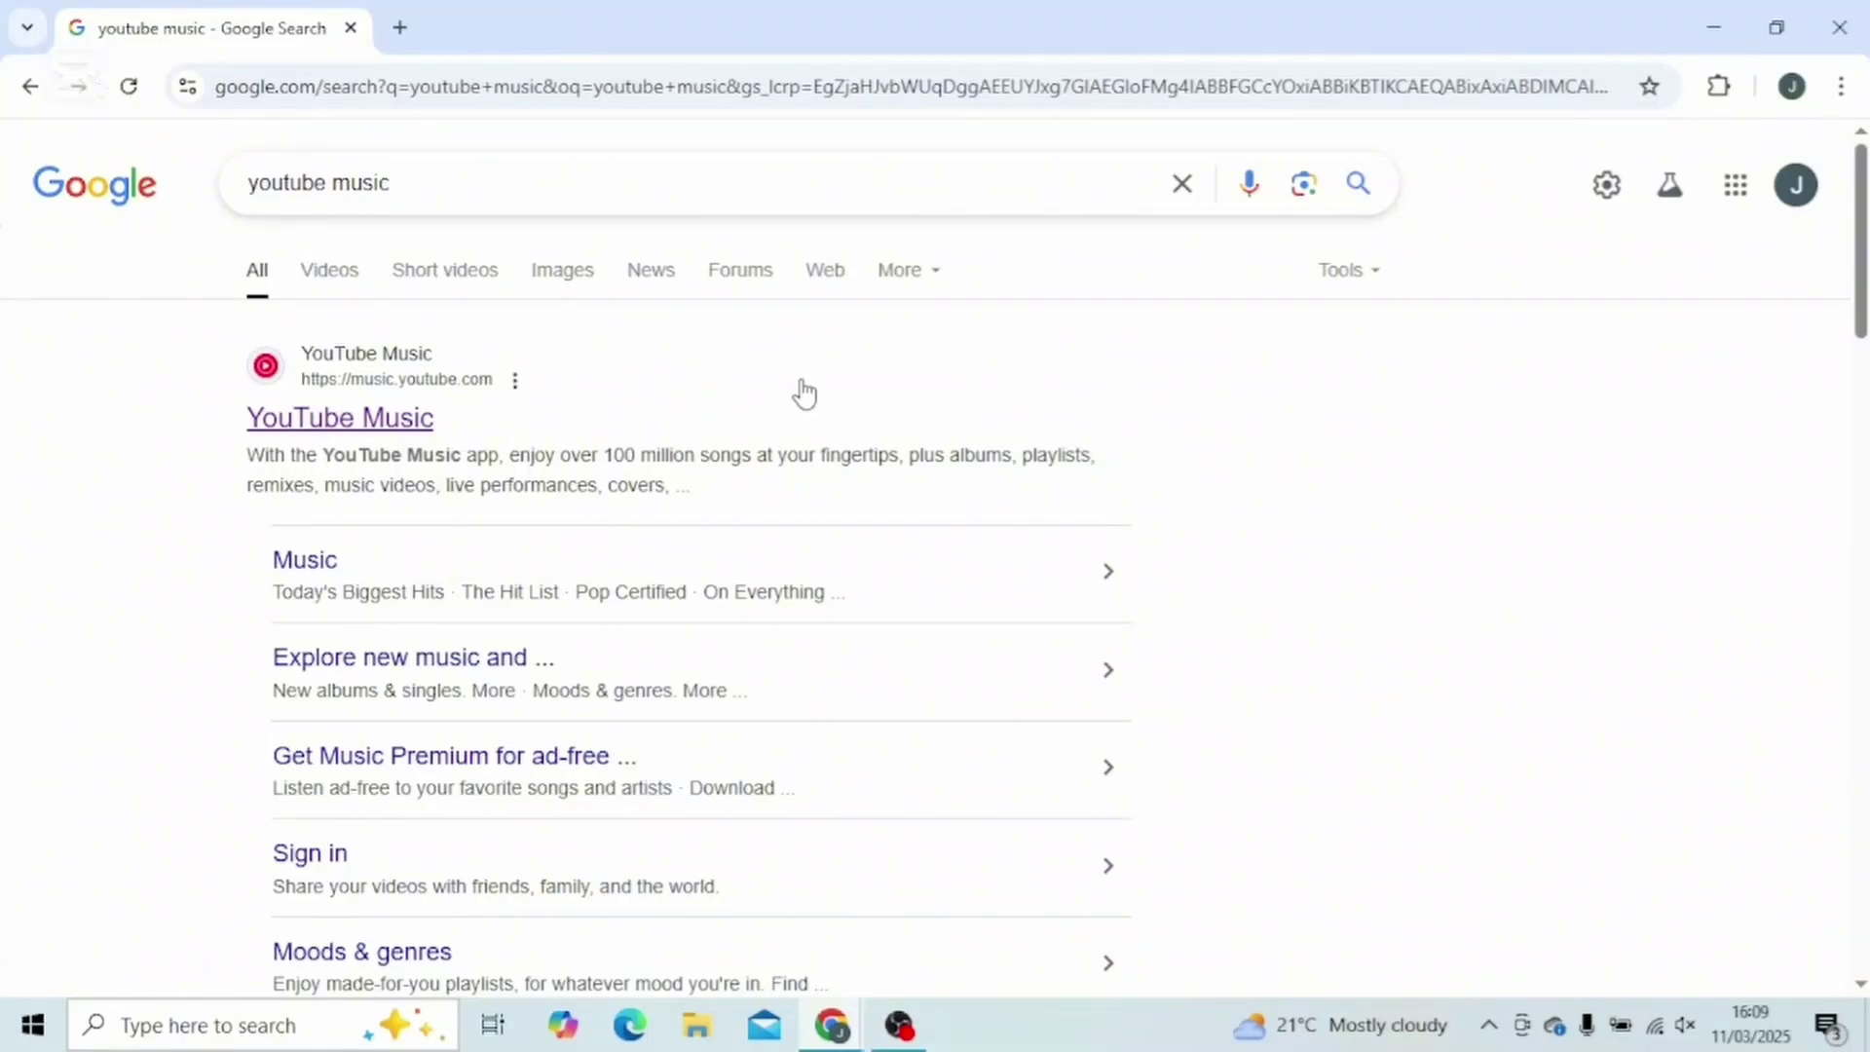
Go to the YouTube Music site from the results and choose 'No thanks' on the Premium student offer.
left_click(418, 418)
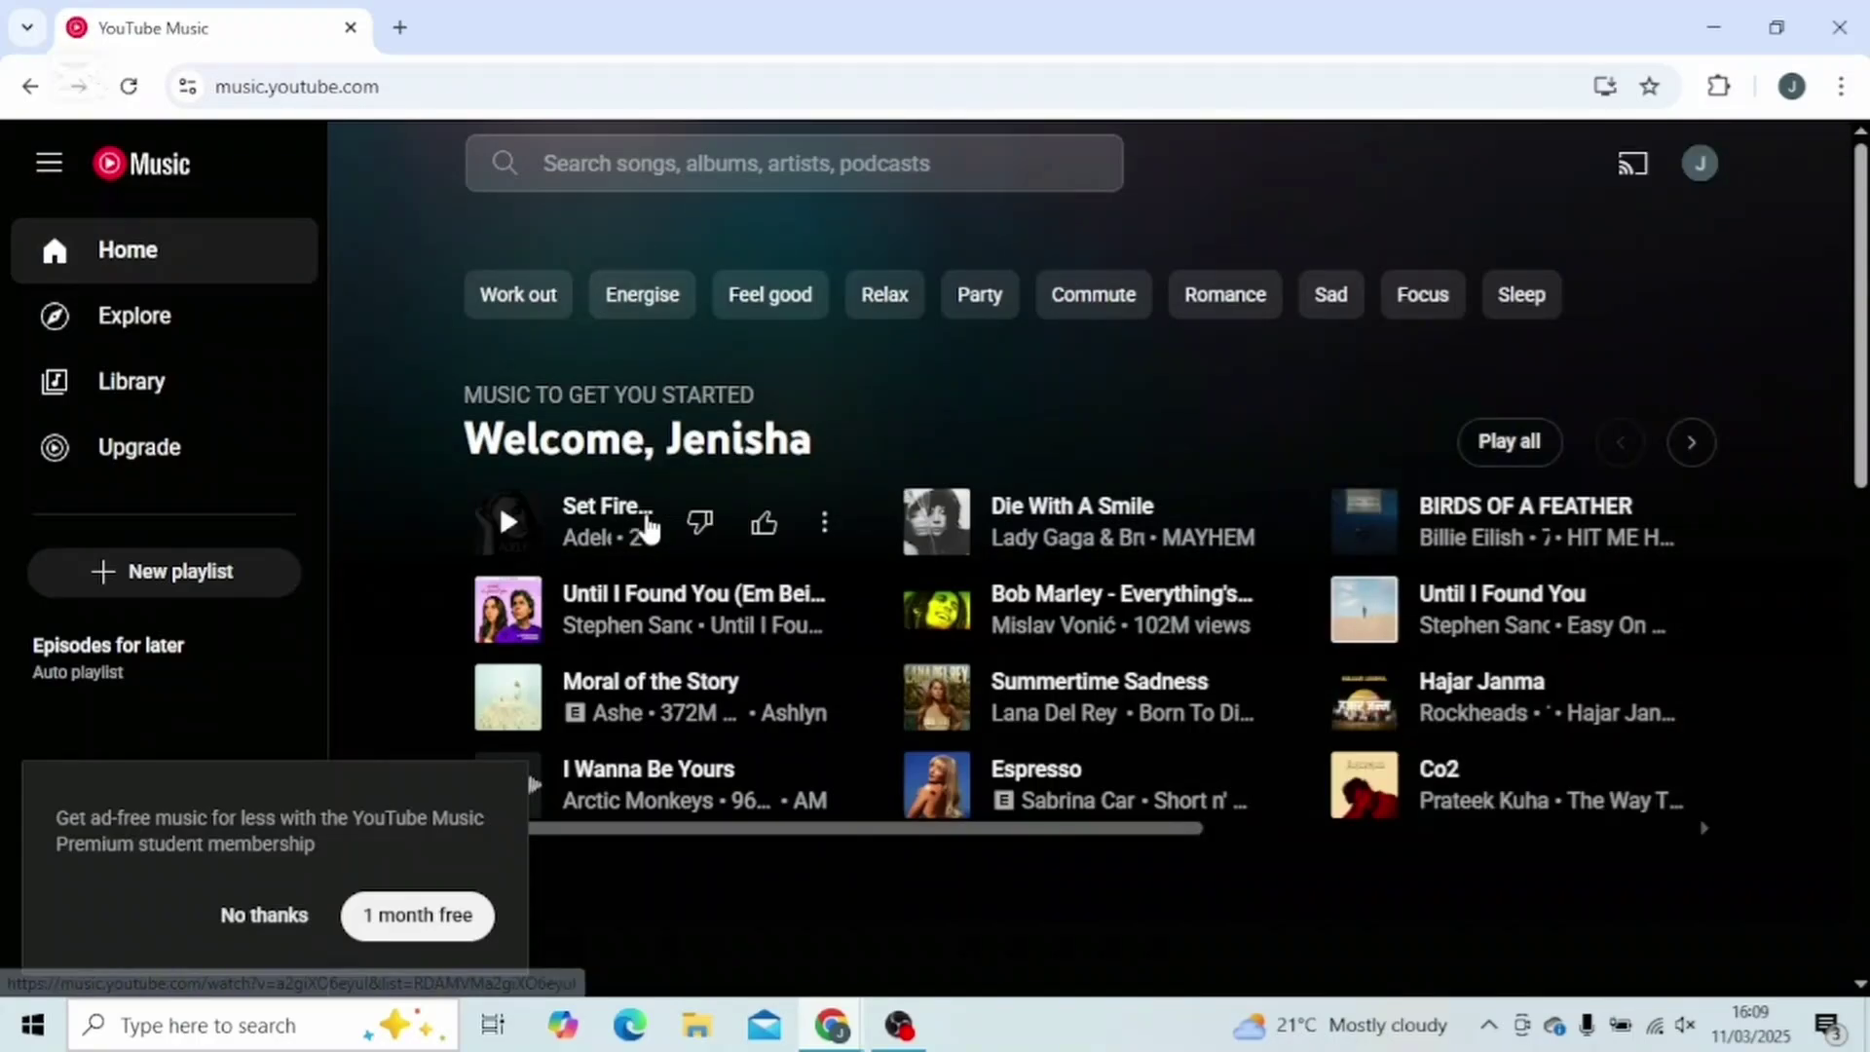
left_click(264, 915)
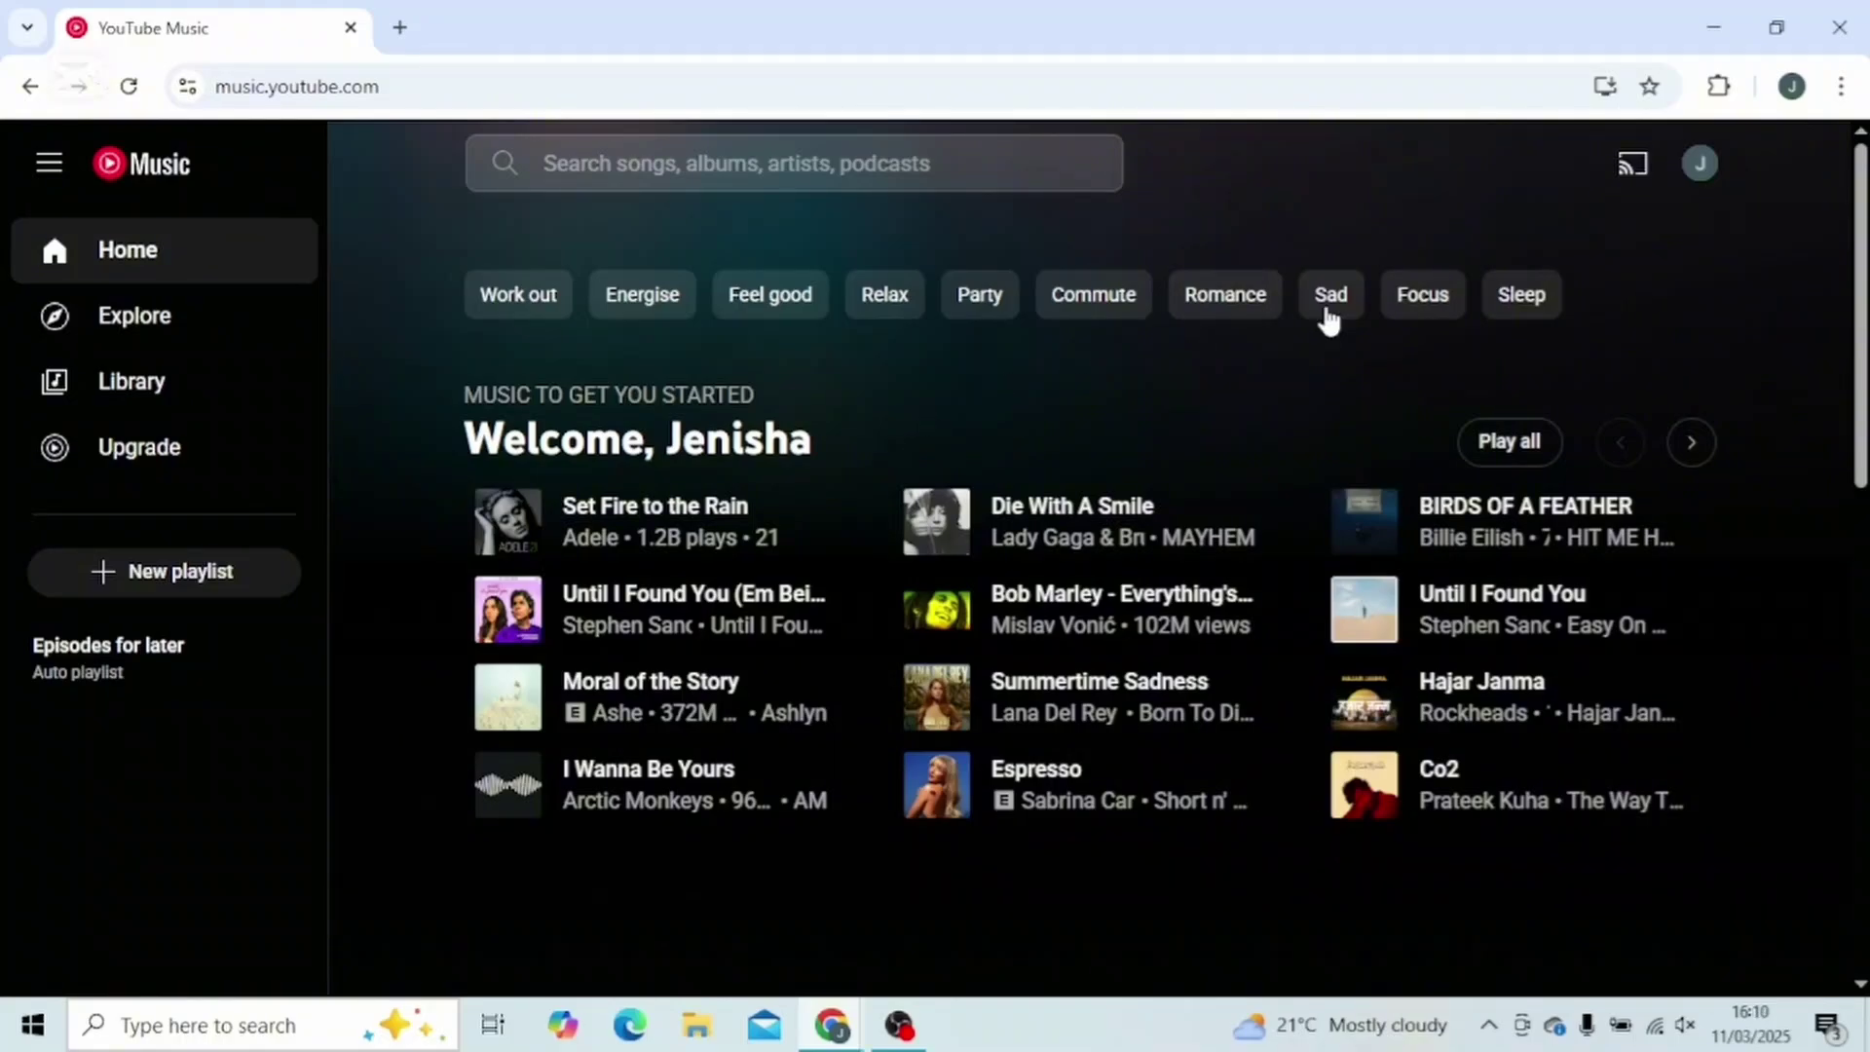
Install YouTube Music as a standalone app via the address-bar install icon and confirm Install.
left_click(1605, 87)
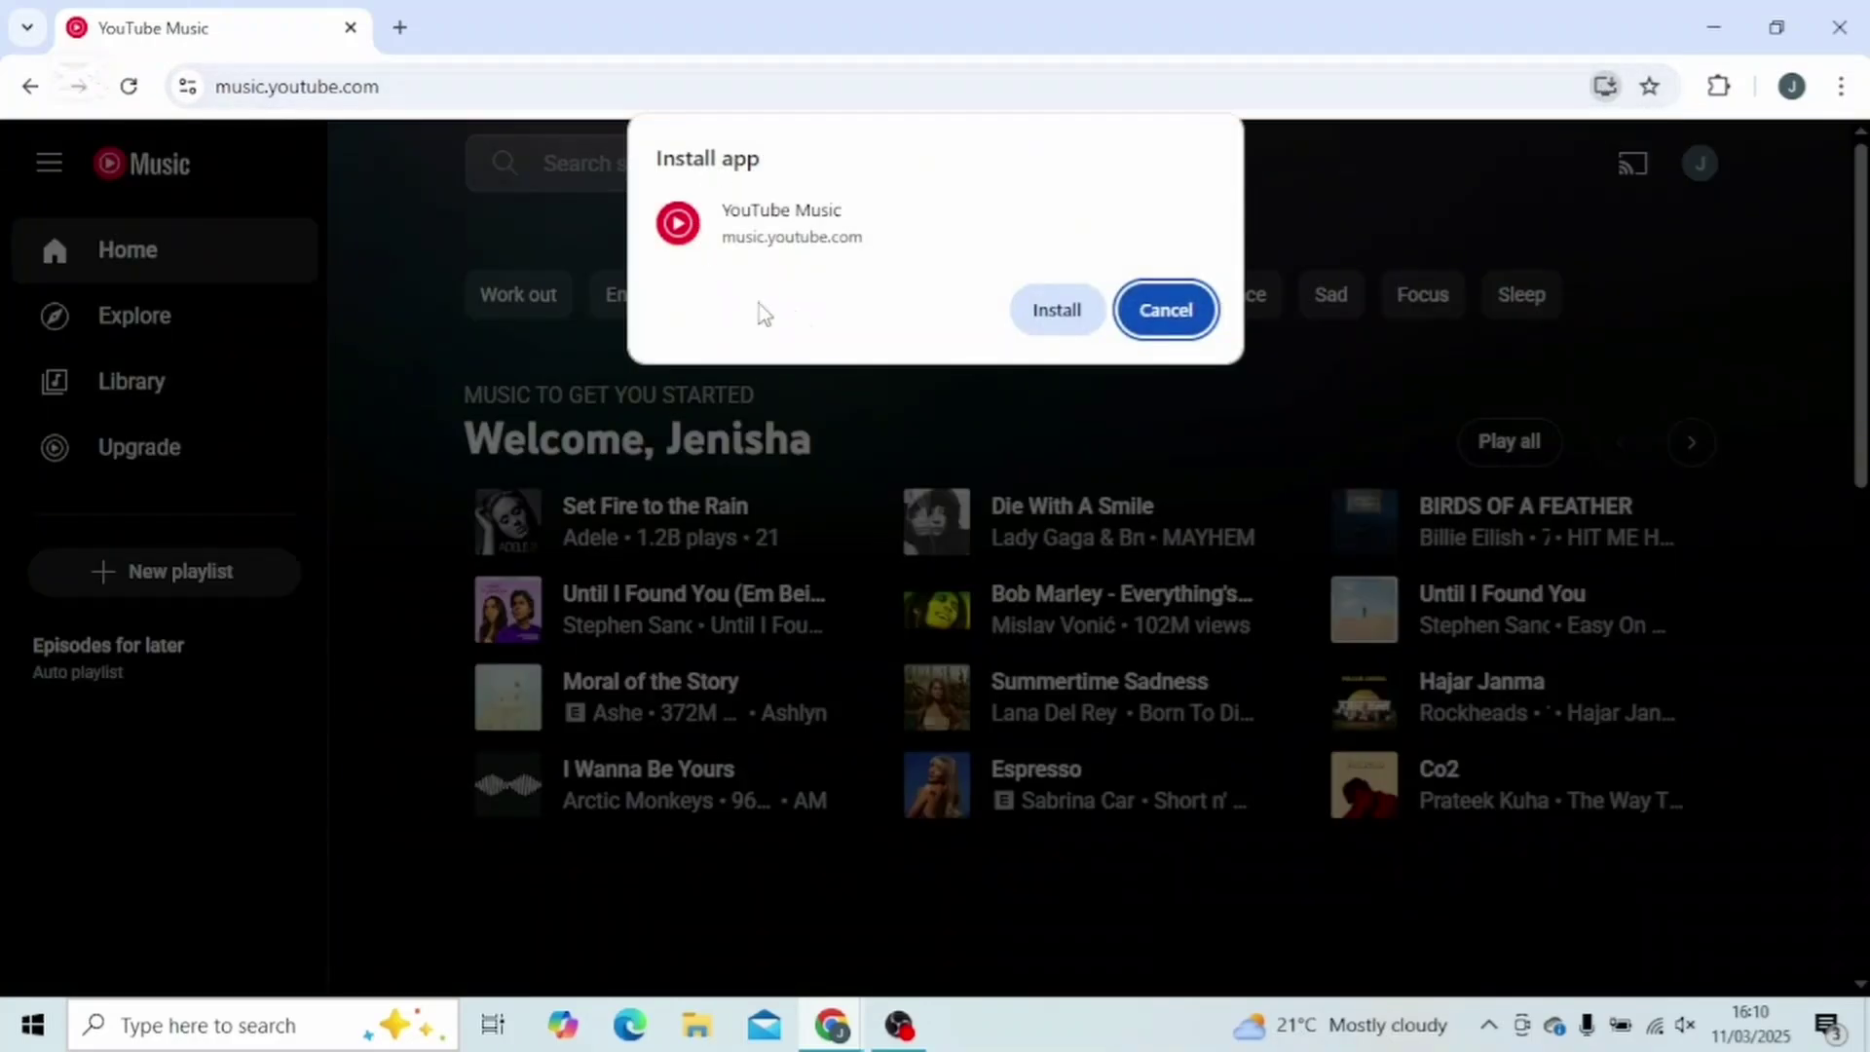
left_click(1046, 323)
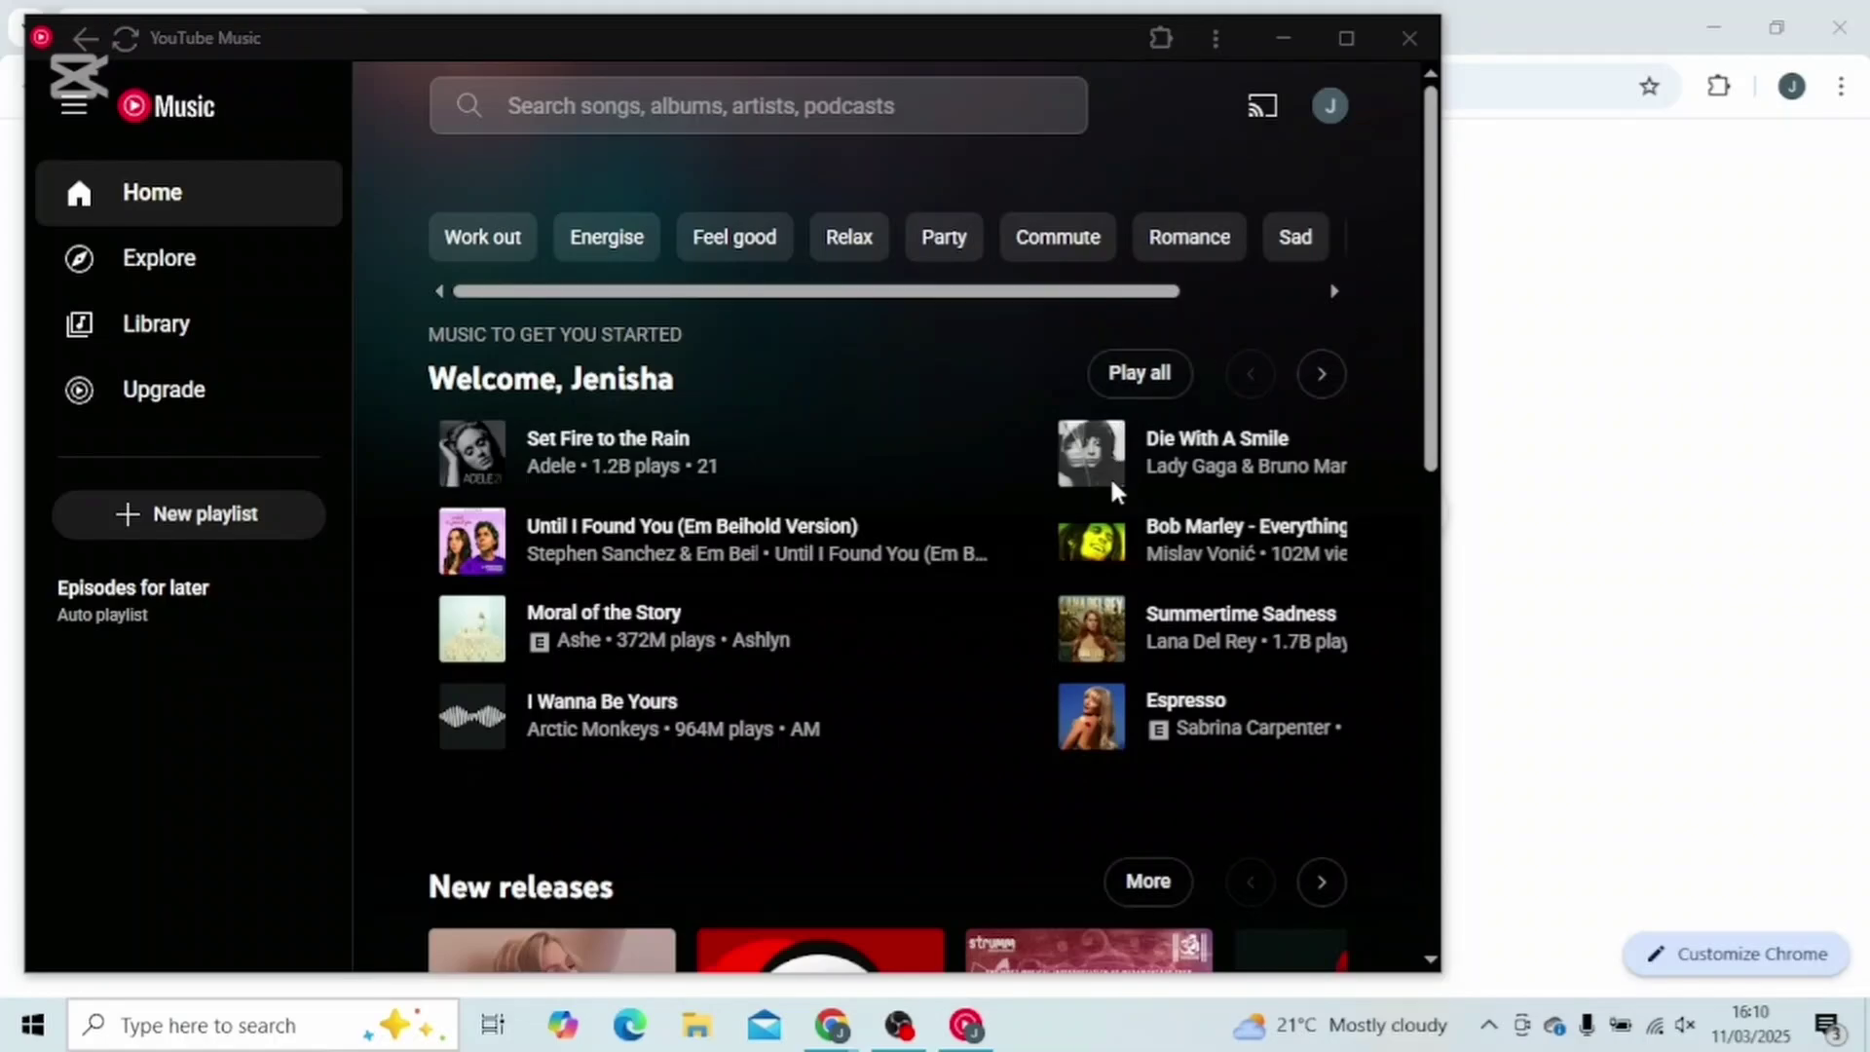
Minimize the YouTube Music app and Chrome to reveal the desktop with the new YouTube Music shortcut.
left_click(1281, 37)
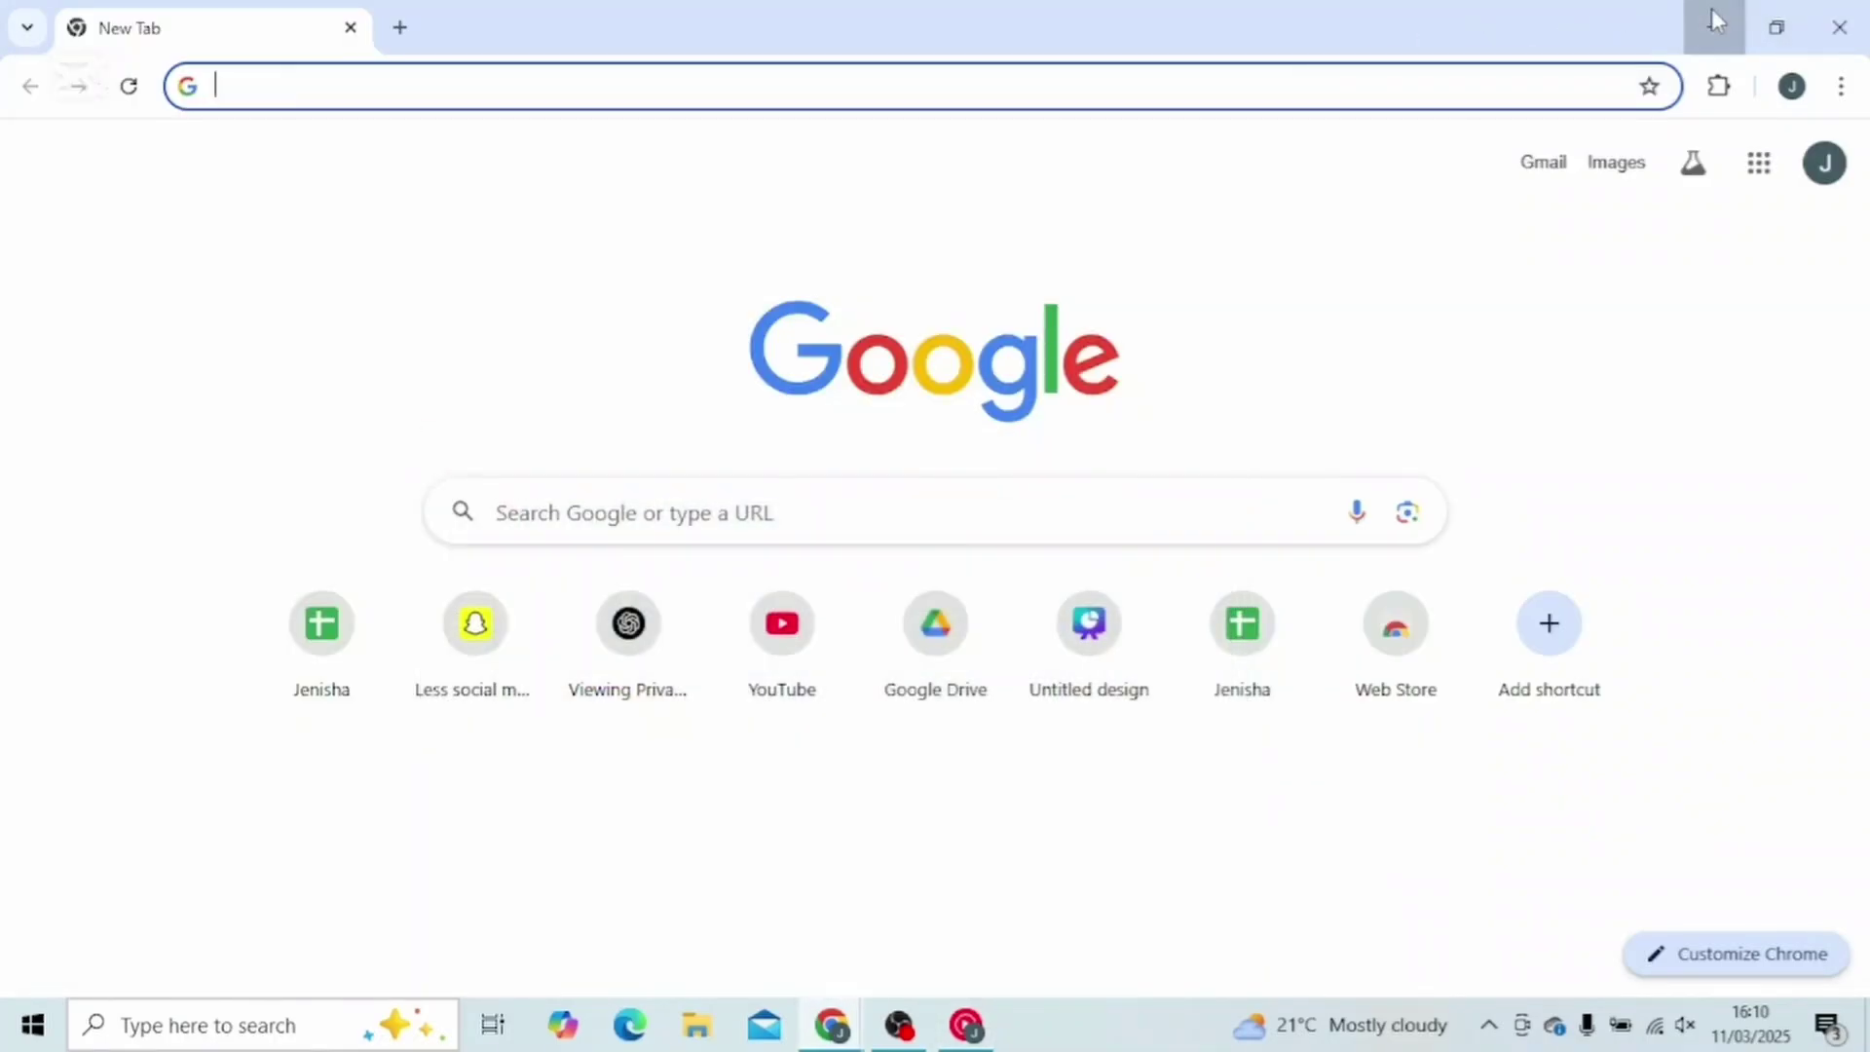
left_click(1717, 21)
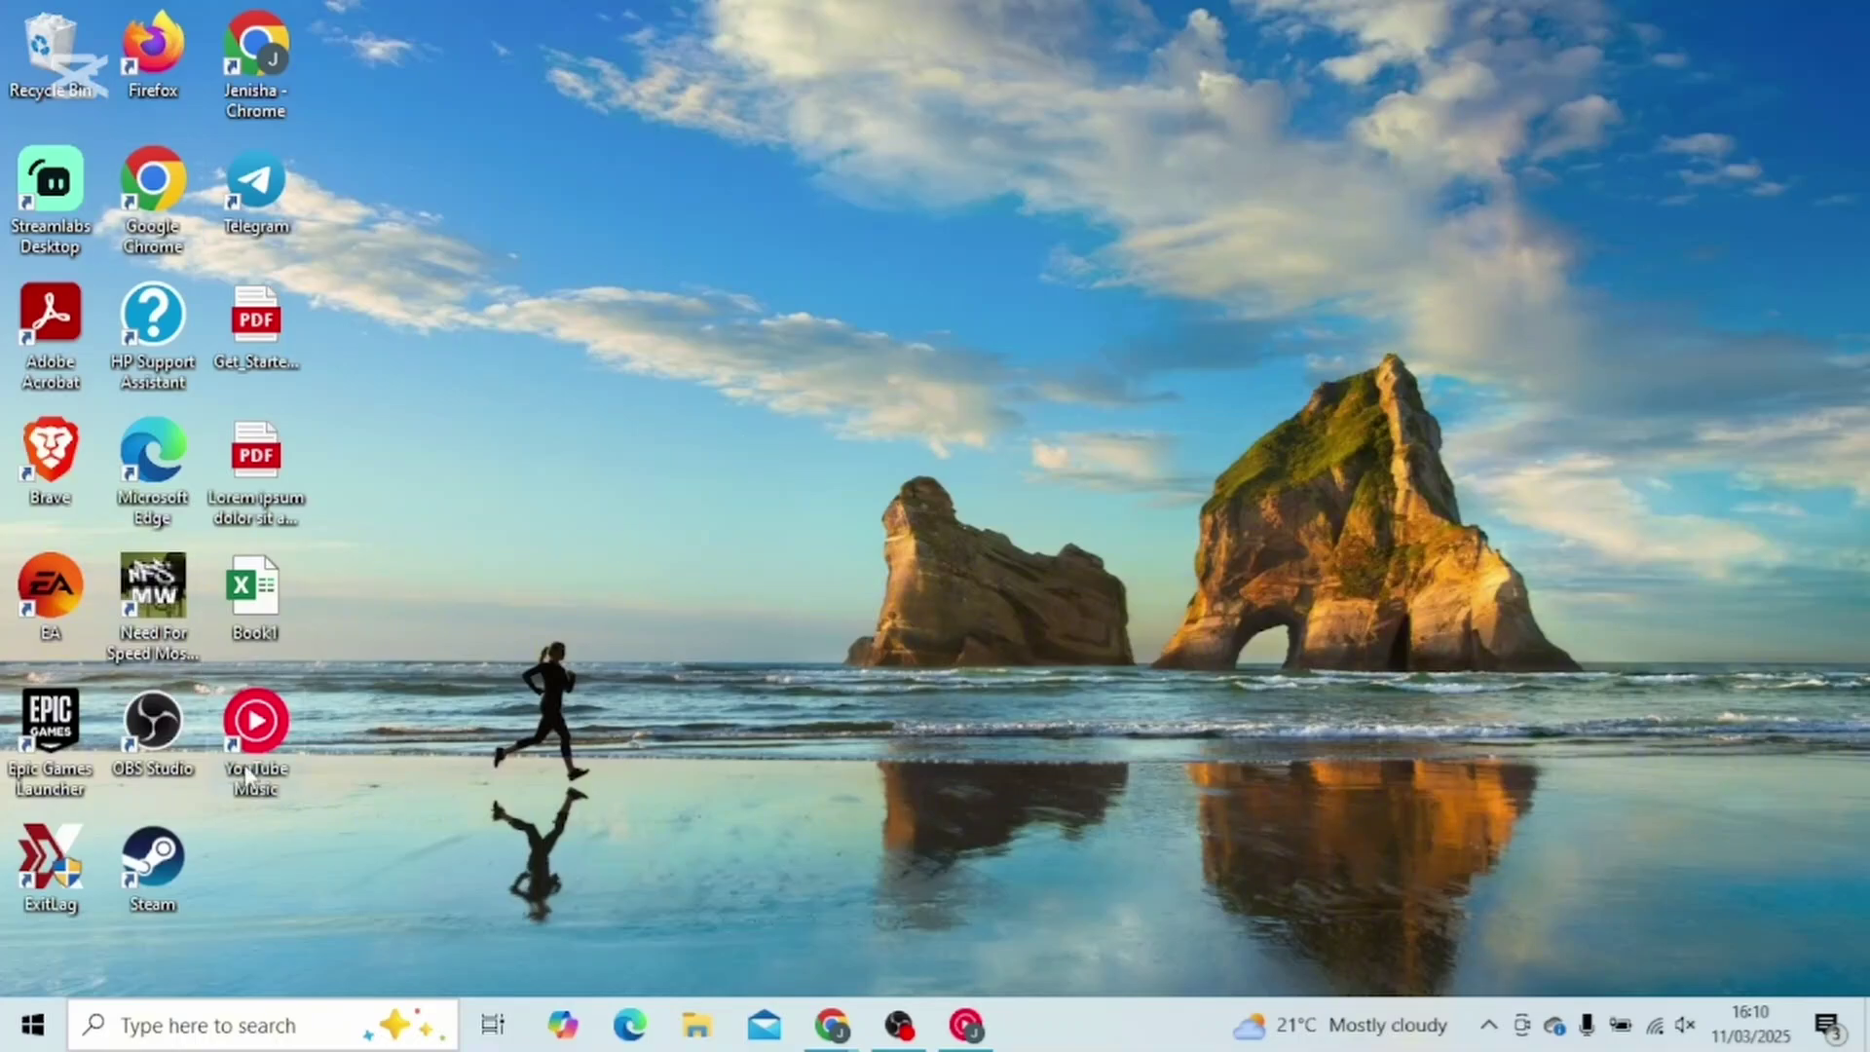